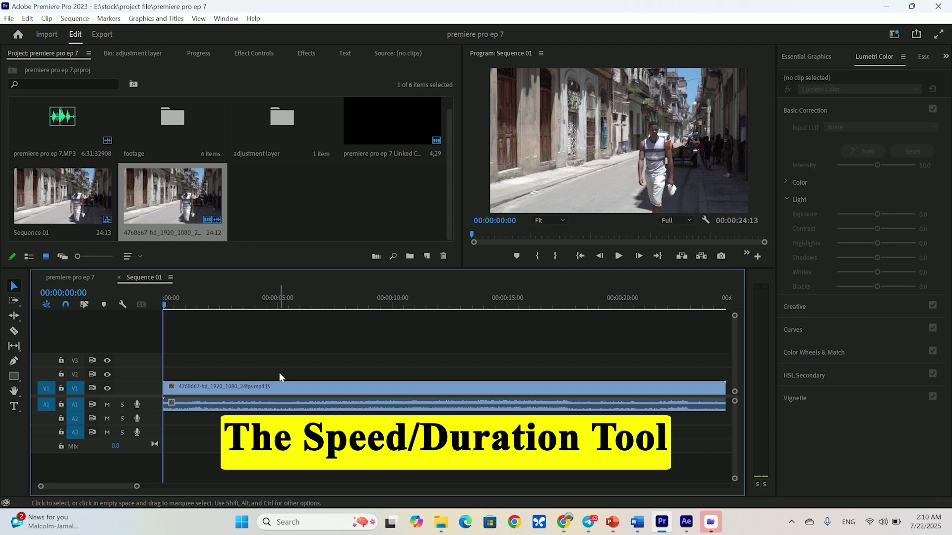
Step: Speed the V1 street clip up to 200% (about 12 seconds) and play it from the start
left_click(292, 392)
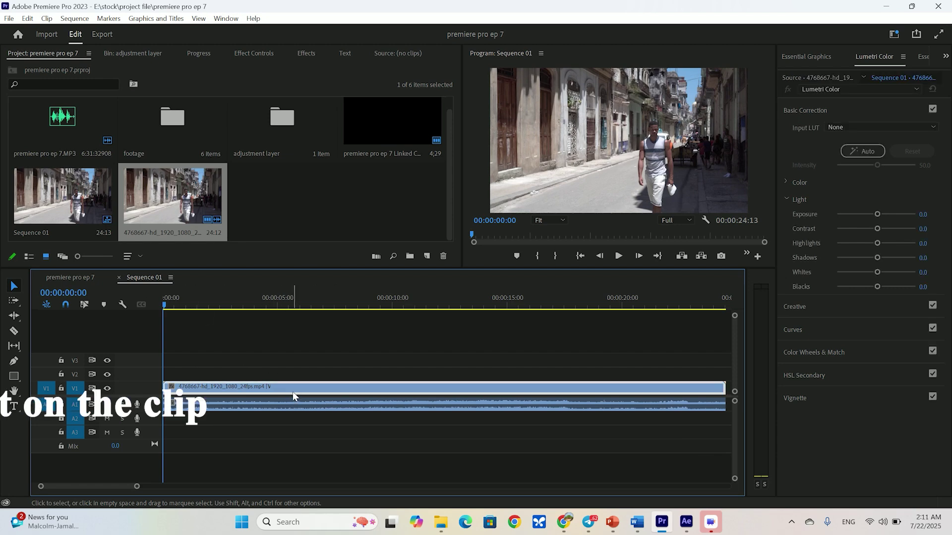
right_click(299, 389)
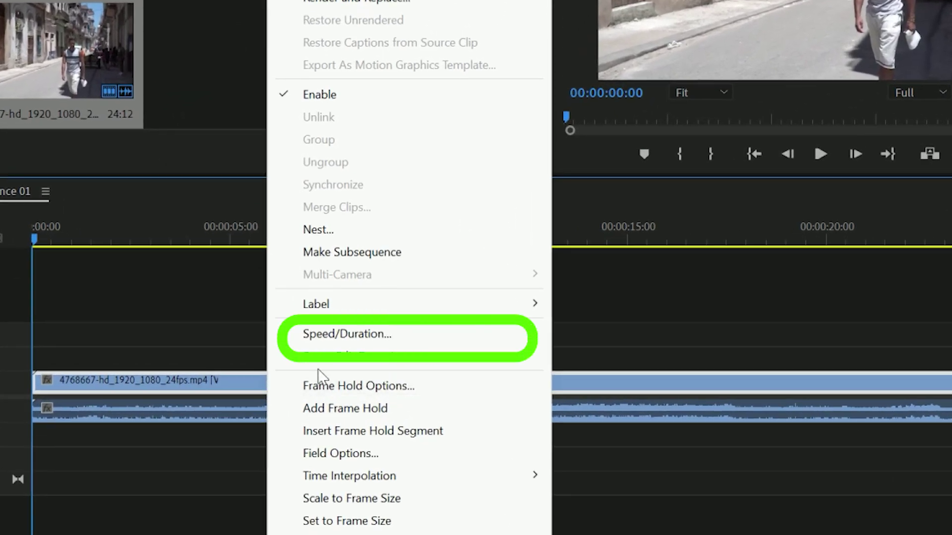
left_click(367, 338)
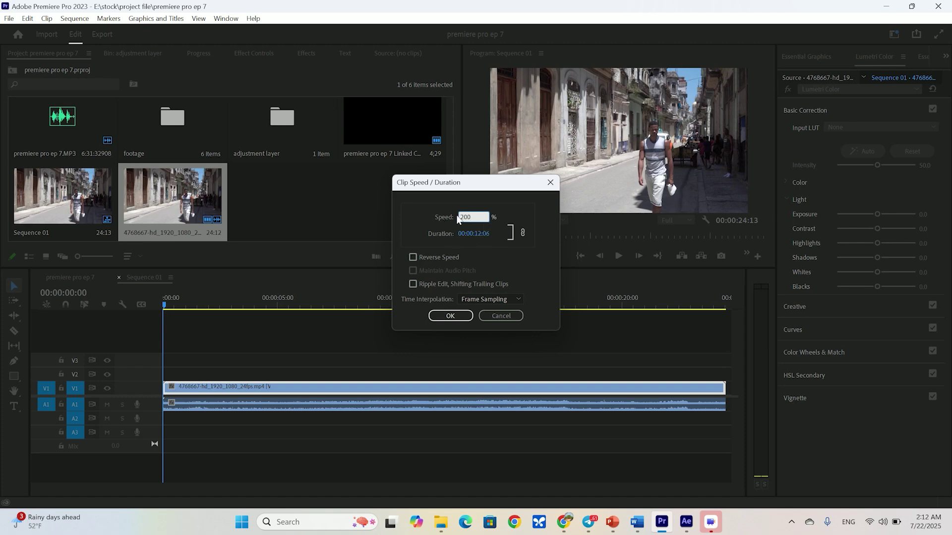
left_click(461, 316)
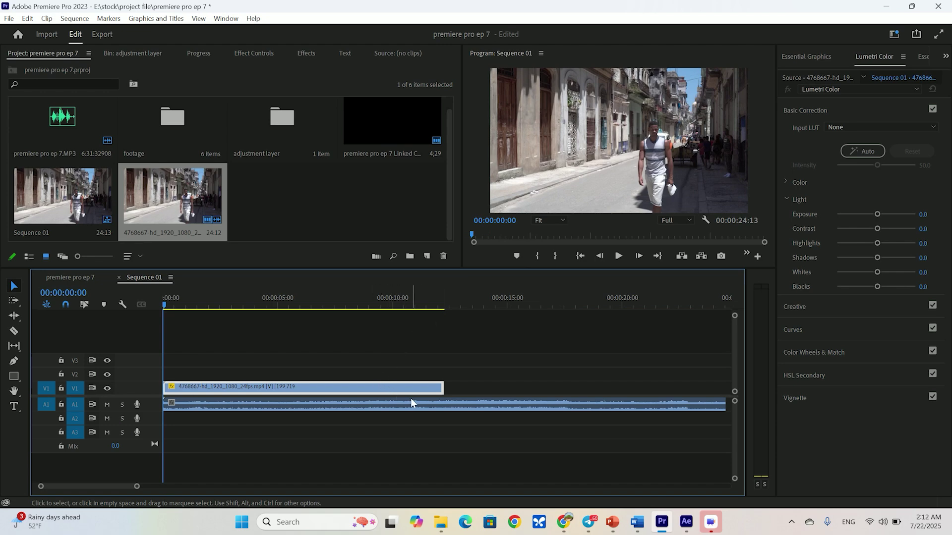
left_click_drag(206, 306, 148, 305)
key("space")
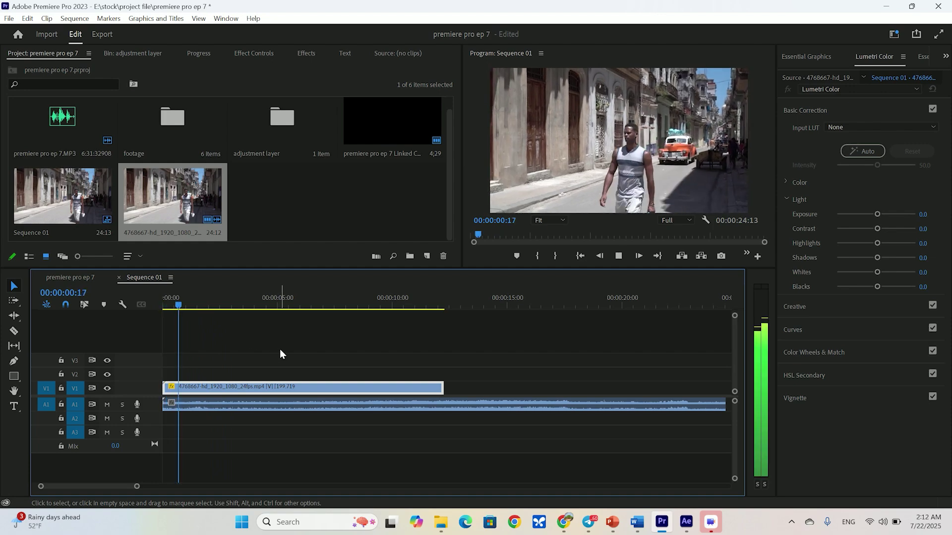
right_click(340, 389)
Step: Set the street clip's speed to 50% so it runs about 49 seconds, then play it from the start
left_click(394, 361)
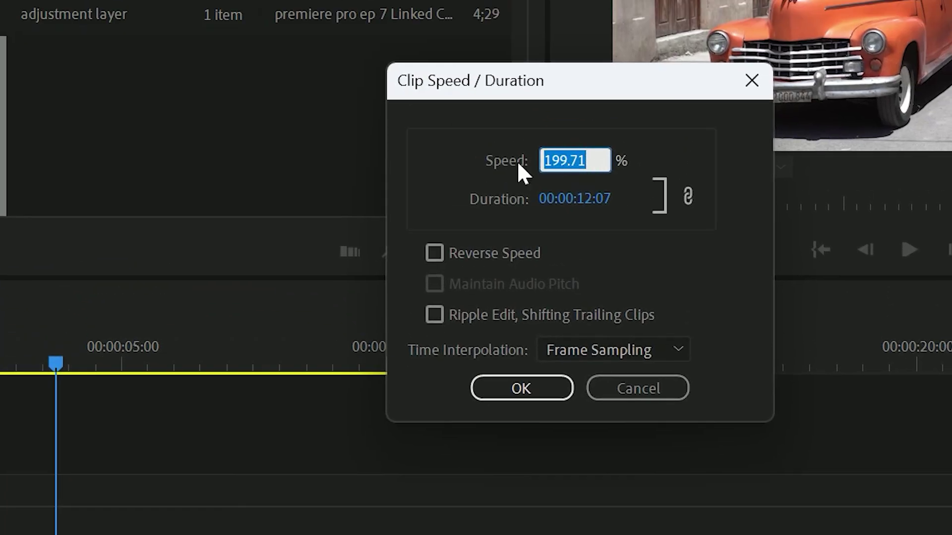
type("50")
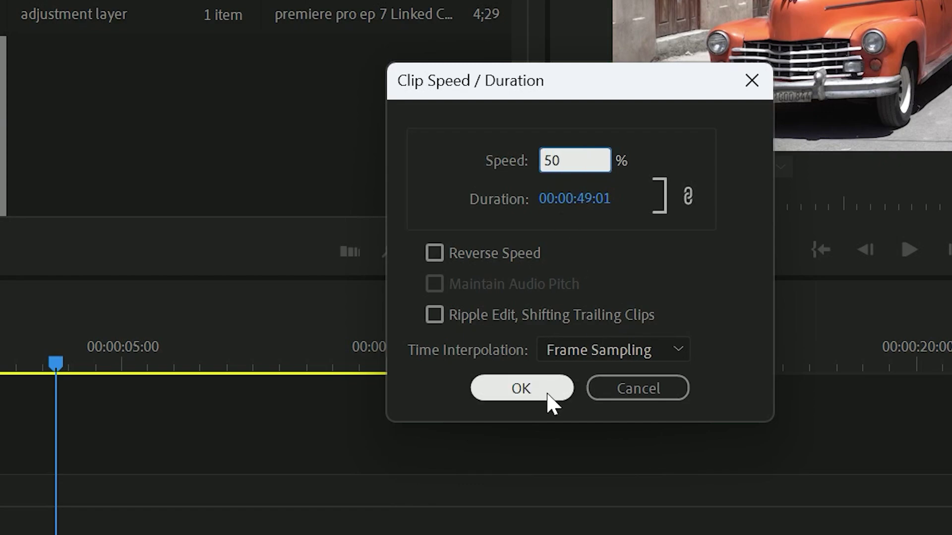
left_click(545, 392)
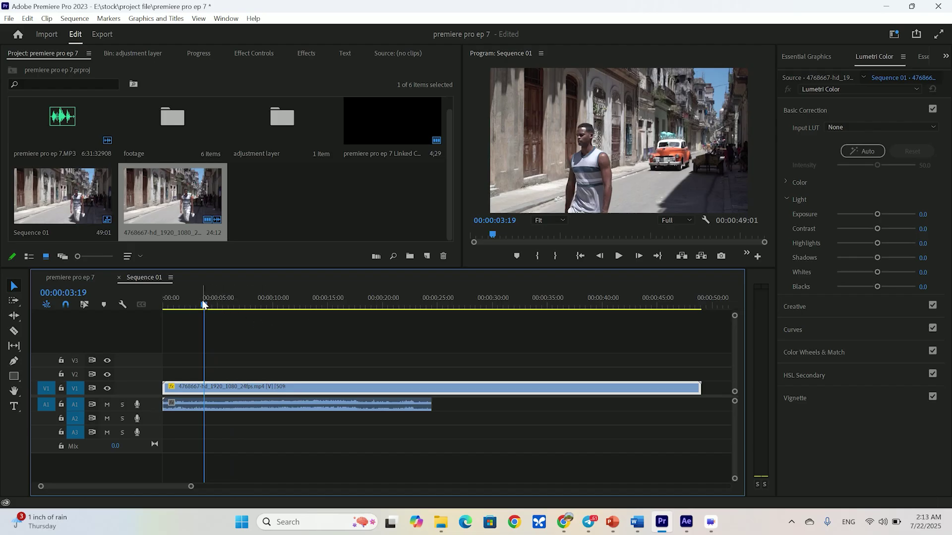
left_click_drag(205, 305, 141, 316)
key("space")
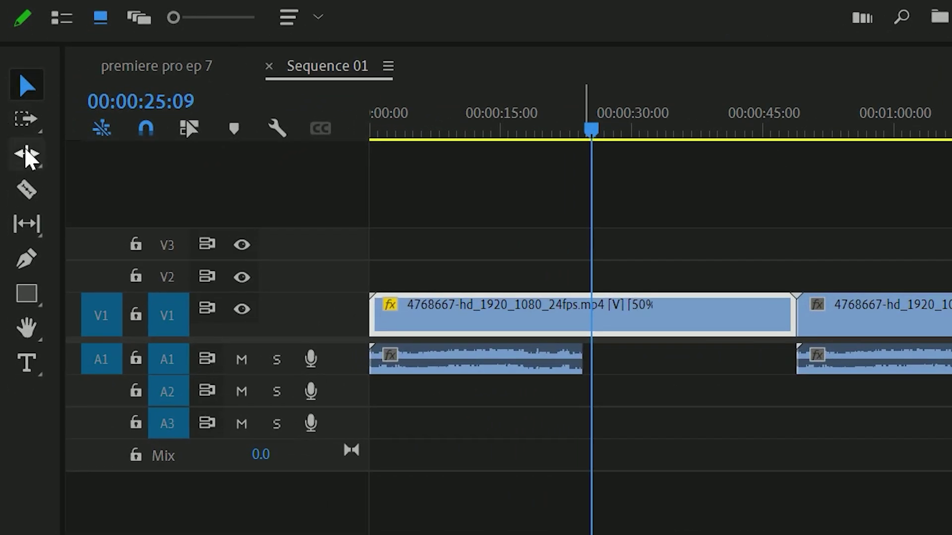
Step: With the Ripple Edit tool, trim the slowed clip's end back to the playhead, closing up the next clip
left_click(42, 152)
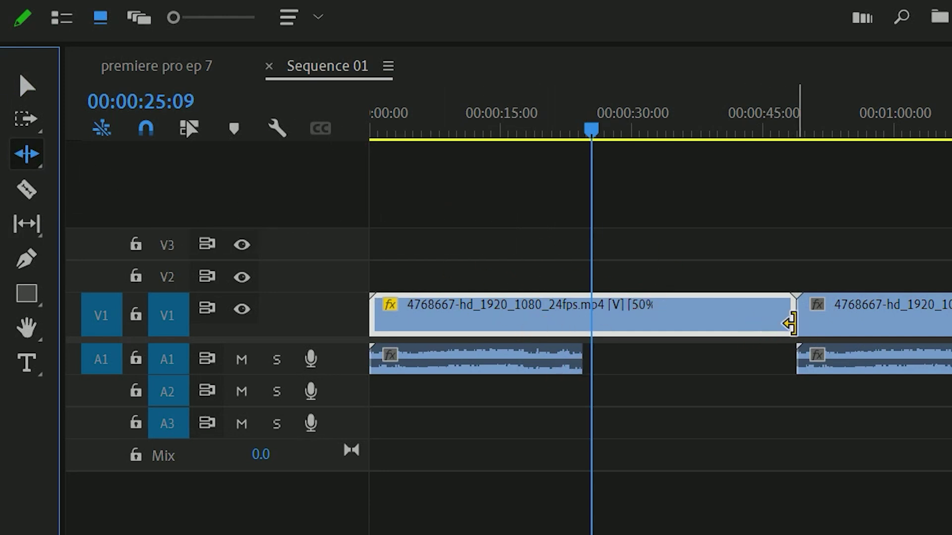
left_click_drag(789, 323, 581, 320)
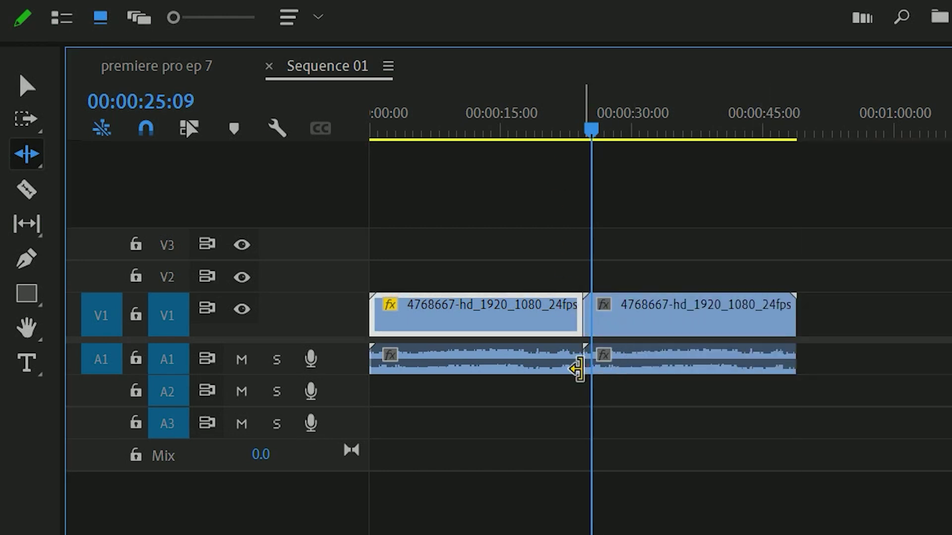
left_click(579, 131)
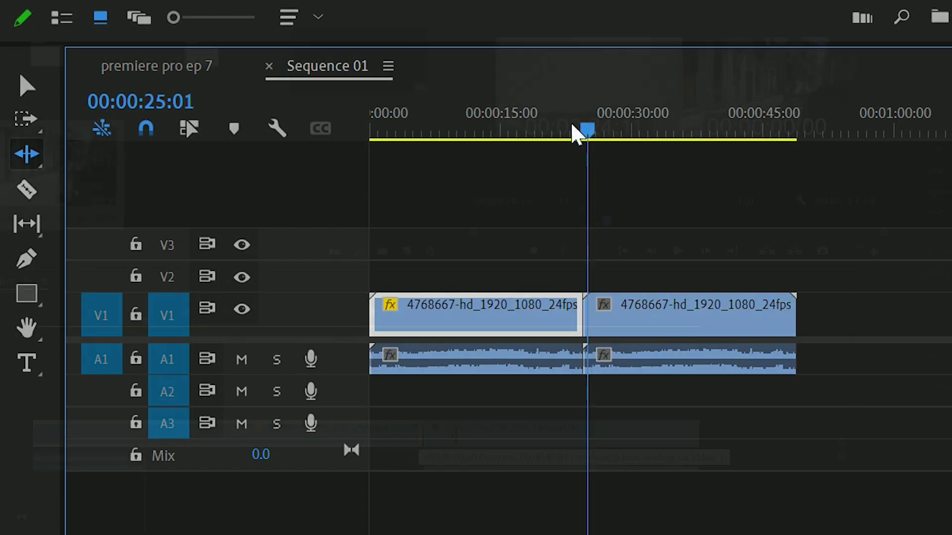
left_click_drag(523, 434, 489, 434)
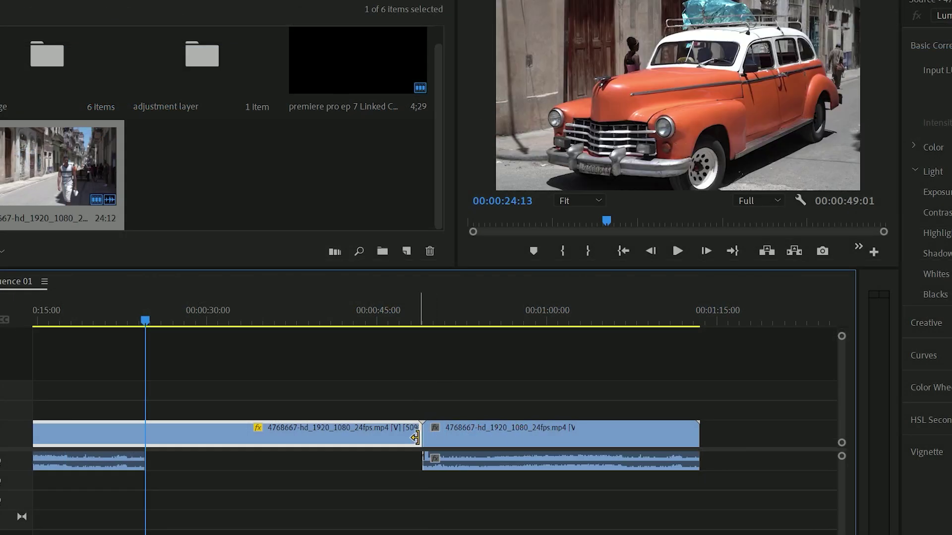
left_click_drag(414, 437, 246, 435)
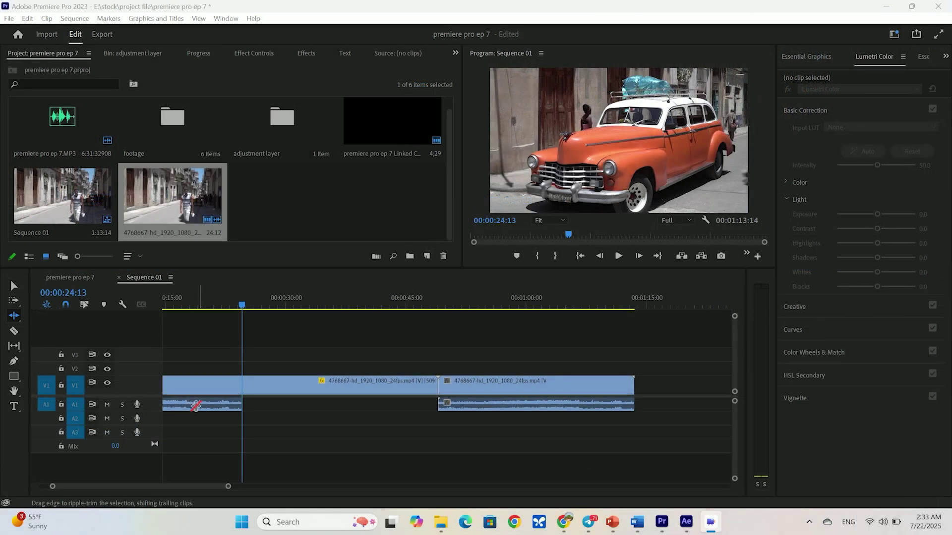
left_click(196, 406)
Step: Set the first A1 audio clip's speed to 50%
right_click(198, 408)
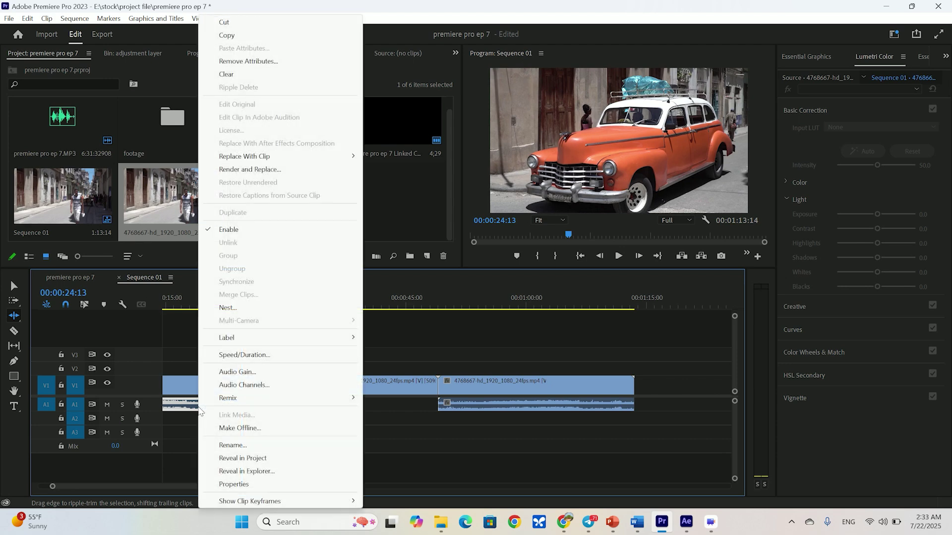
left_click(236, 354)
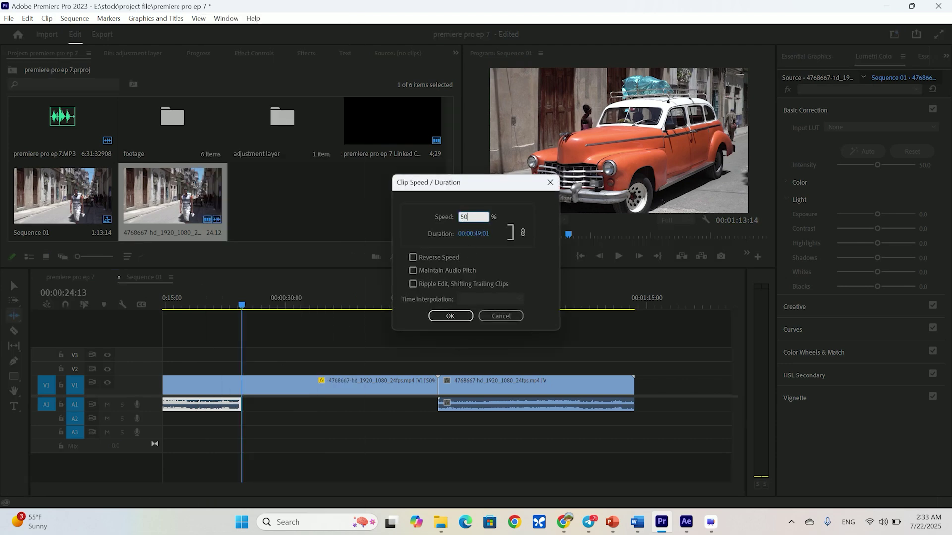
key("Return")
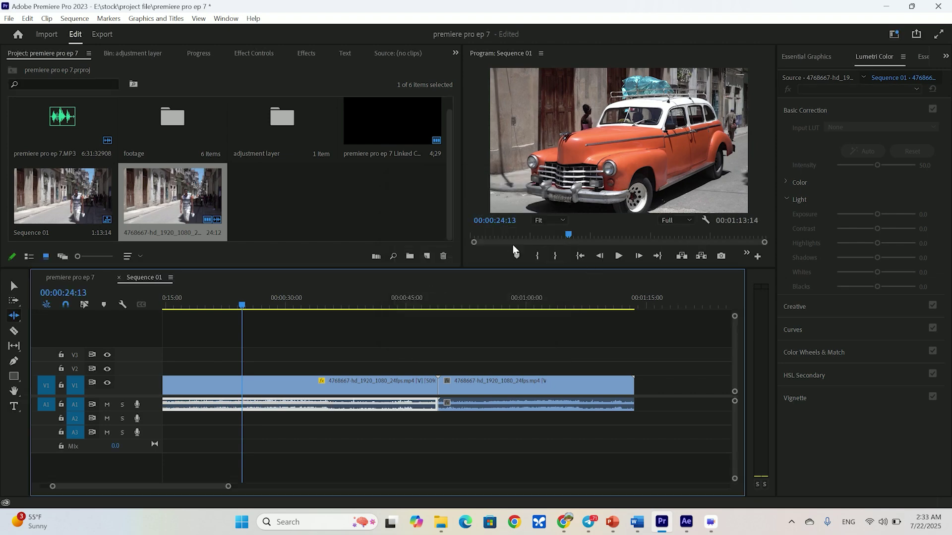
Step: Ripple-trim the first video and audio clip pair's end further left
left_click(407, 413)
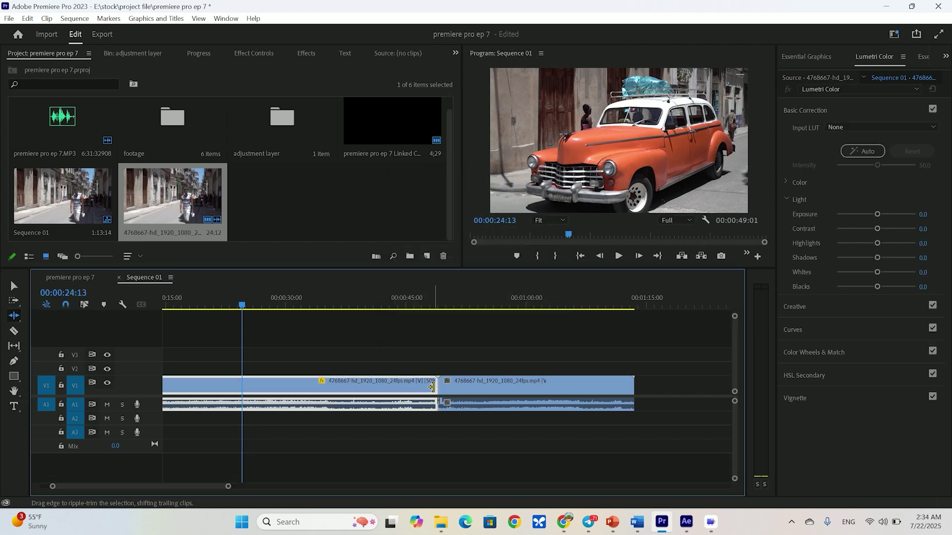
mouse_move(431, 386)
left_mouse_down()
mouse_move(272, 386)
mouse_move(437, 386)
left_mouse_up()
left_click_drag(437, 386, 240, 388)
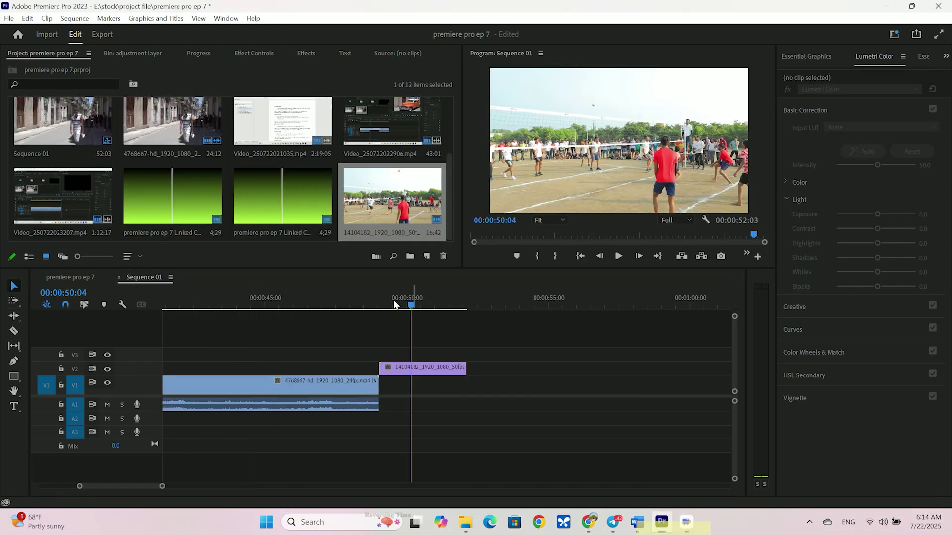
Step: Reverse the volleyball clip on V2 to play at -100% speed
key("j")
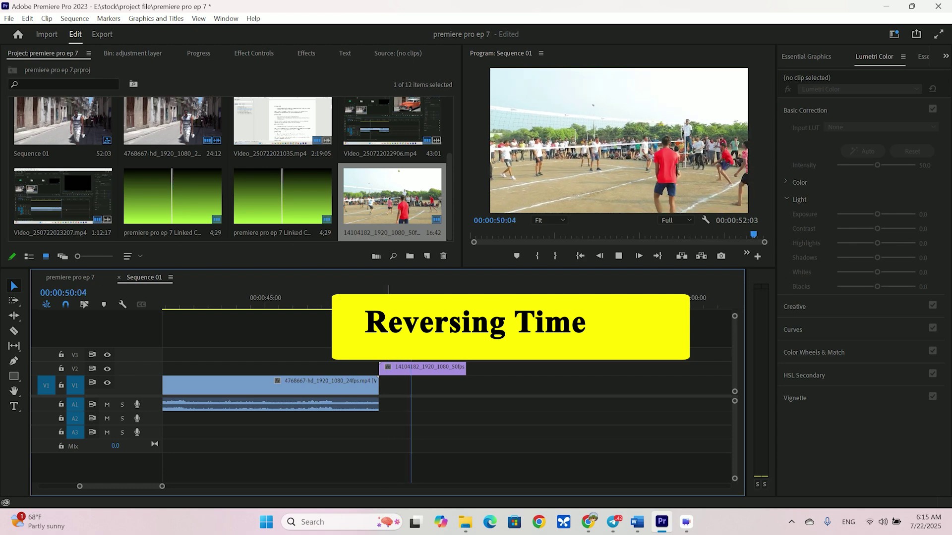
key("k")
key("equal")
key("equal")
key("equal")
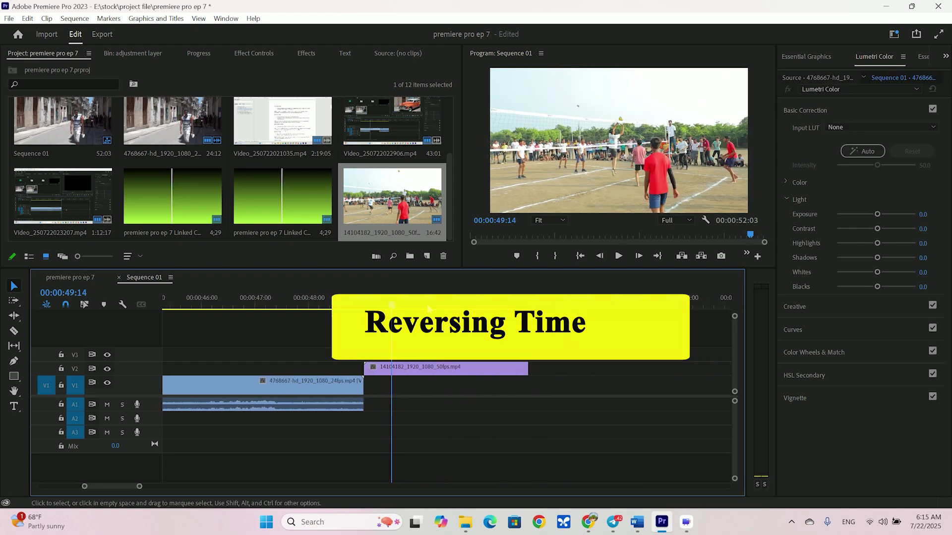
left_click(389, 303)
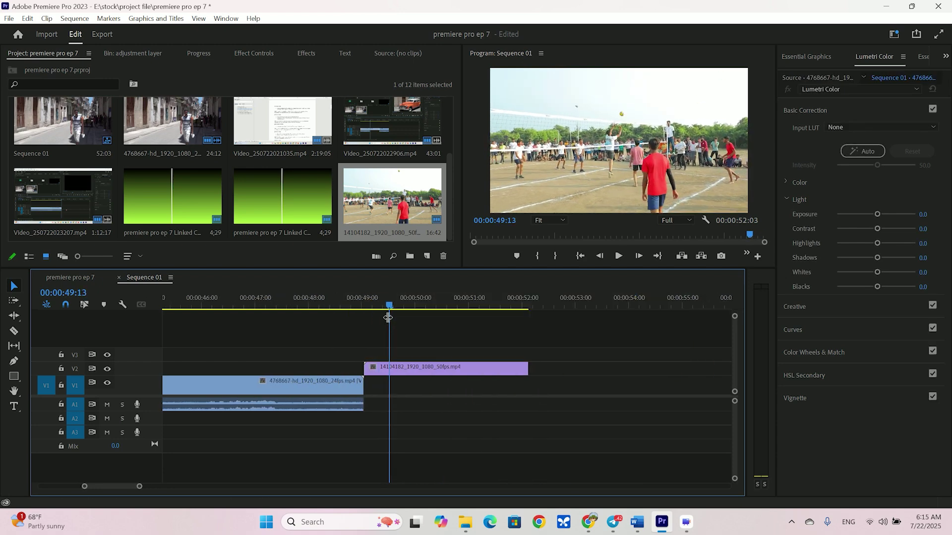
left_click(410, 369)
right_click(413, 370)
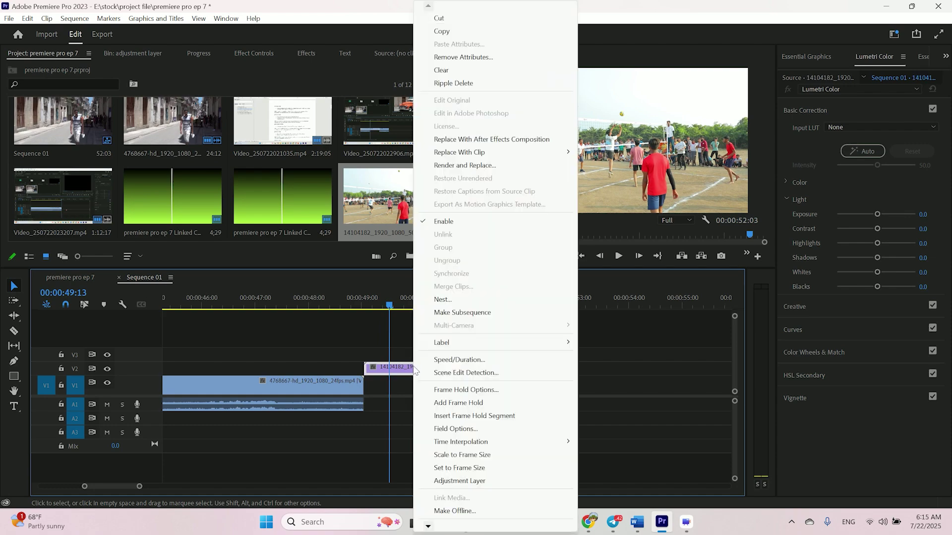
left_click(471, 362)
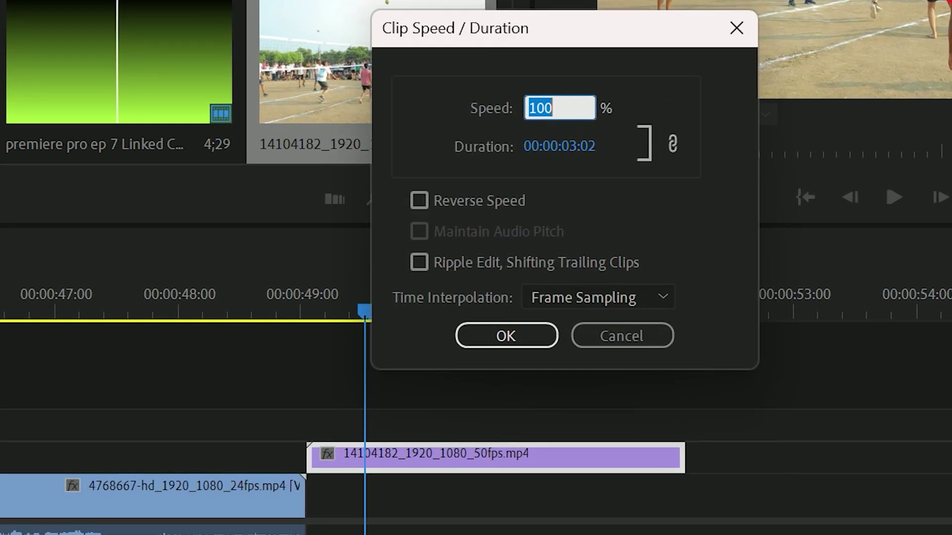
left_click(419, 200)
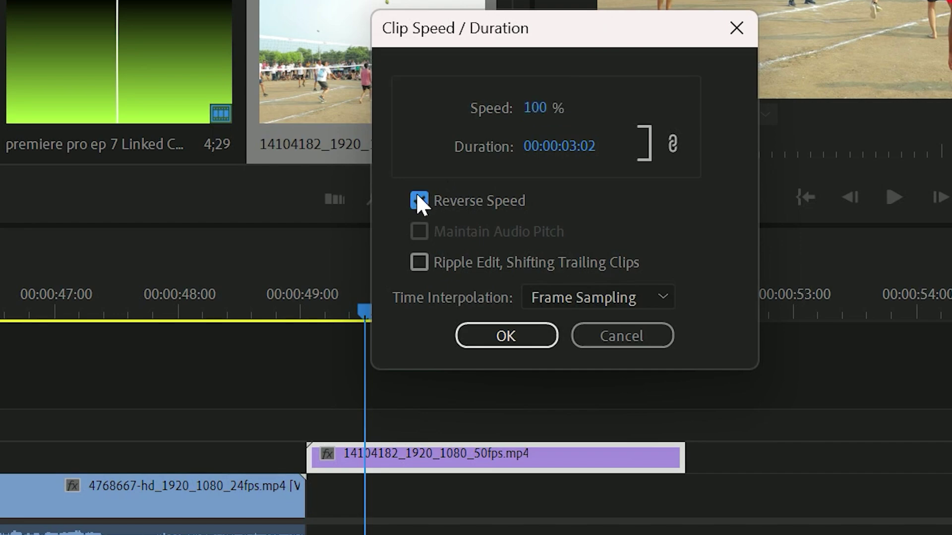
left_click(531, 335)
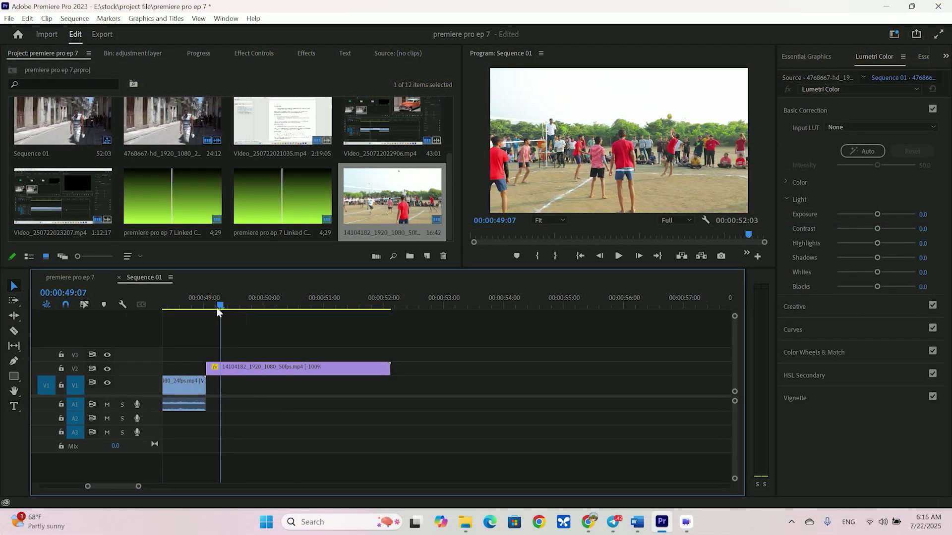
Step: Play back the reversed volleyball clip from about 00:00:49:05
key("space")
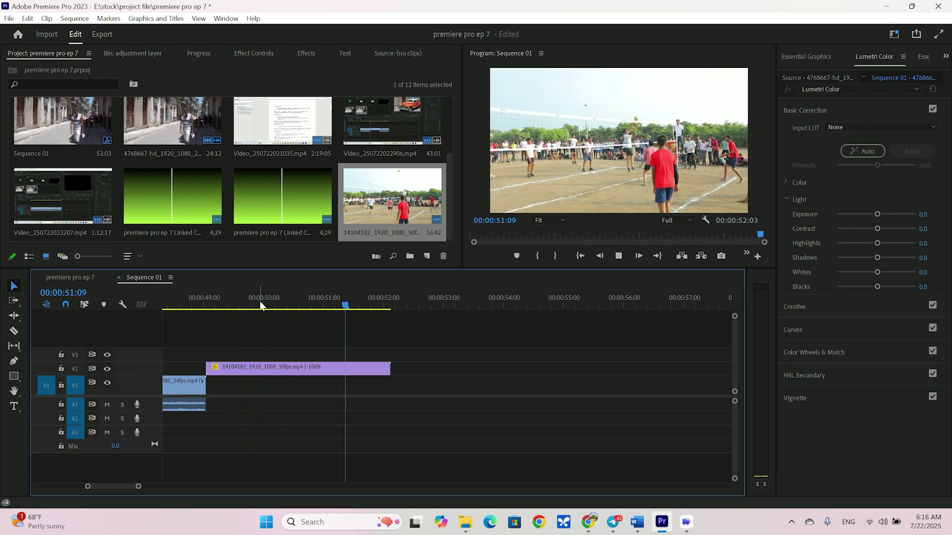
key("space")
left_click_drag(368, 304, 213, 312)
key("space")
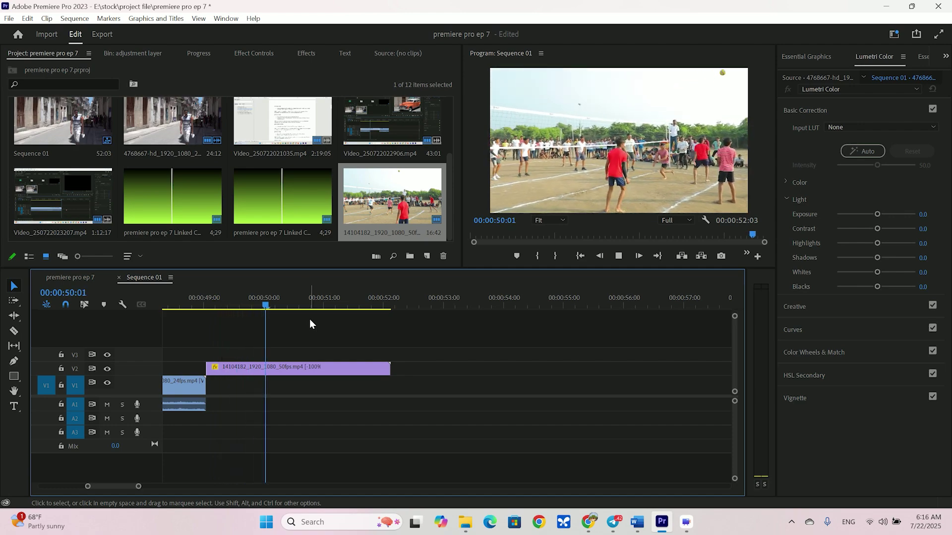
key("space")
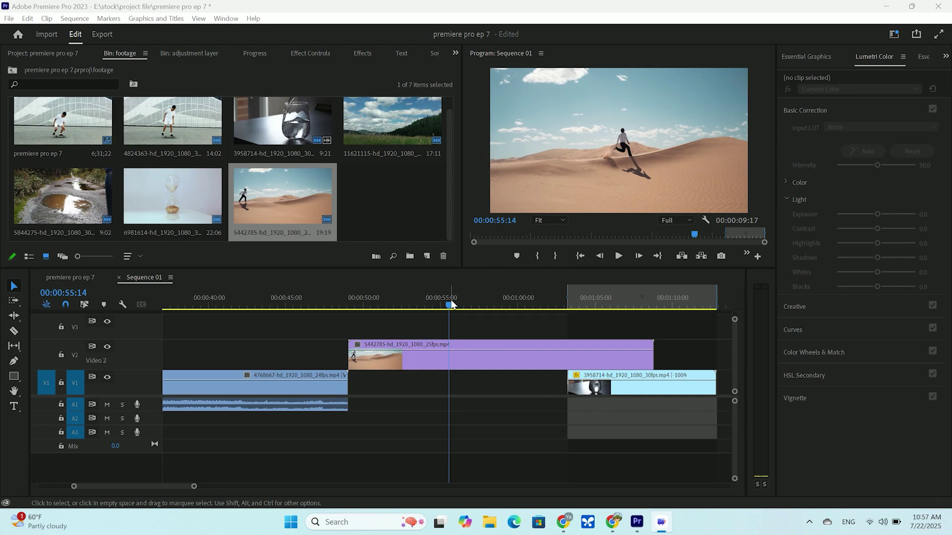
Step: Show the desert clip's Time Remapping > Speed keyframe line on V2
left_click(476, 359)
right_click(476, 360)
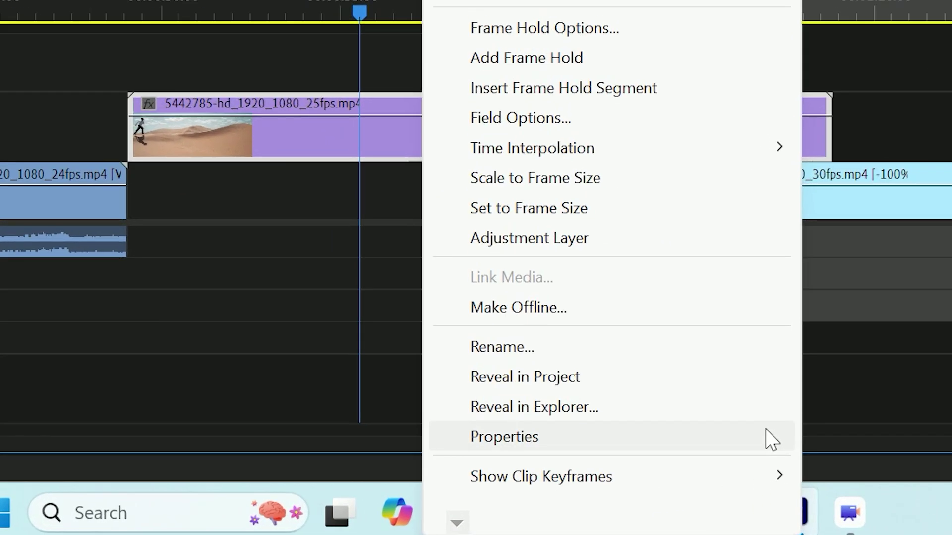
mouse_move(711, 495)
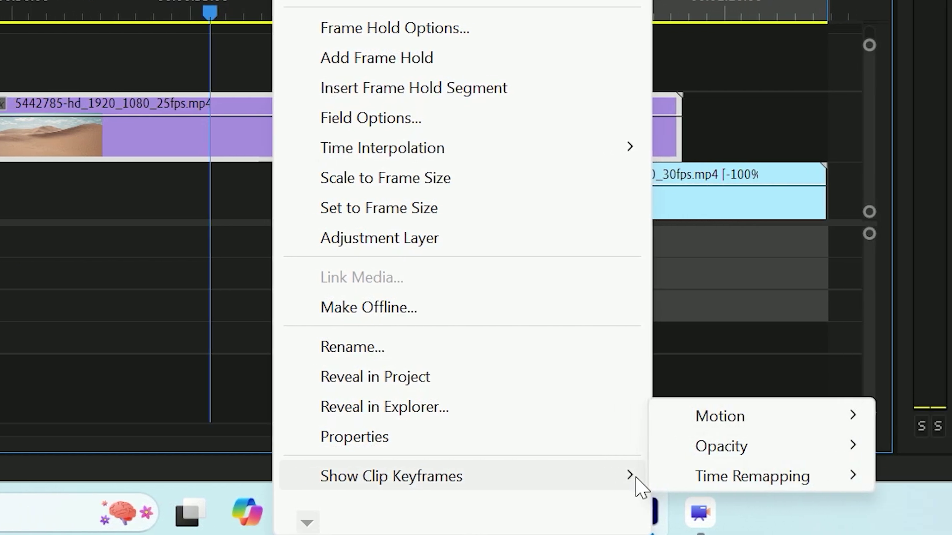
mouse_move(759, 483)
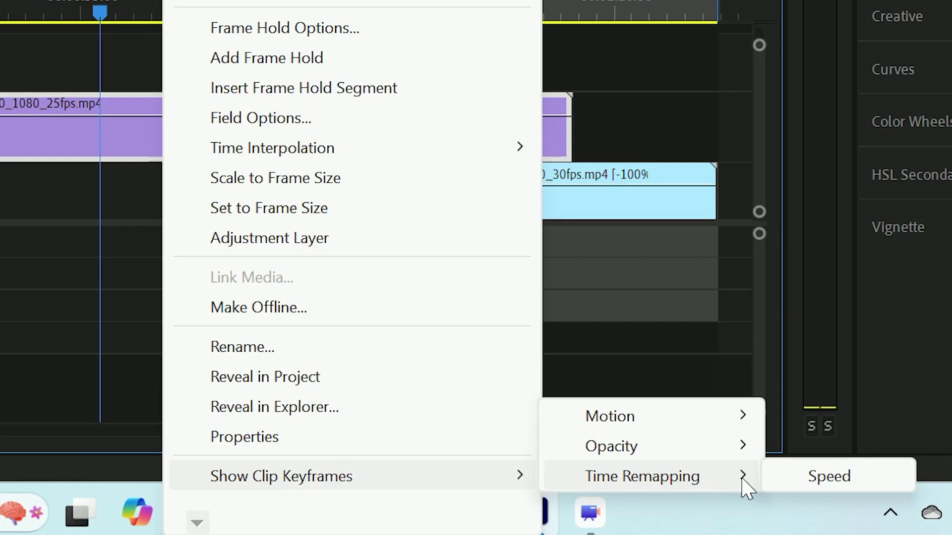
left_click(827, 477)
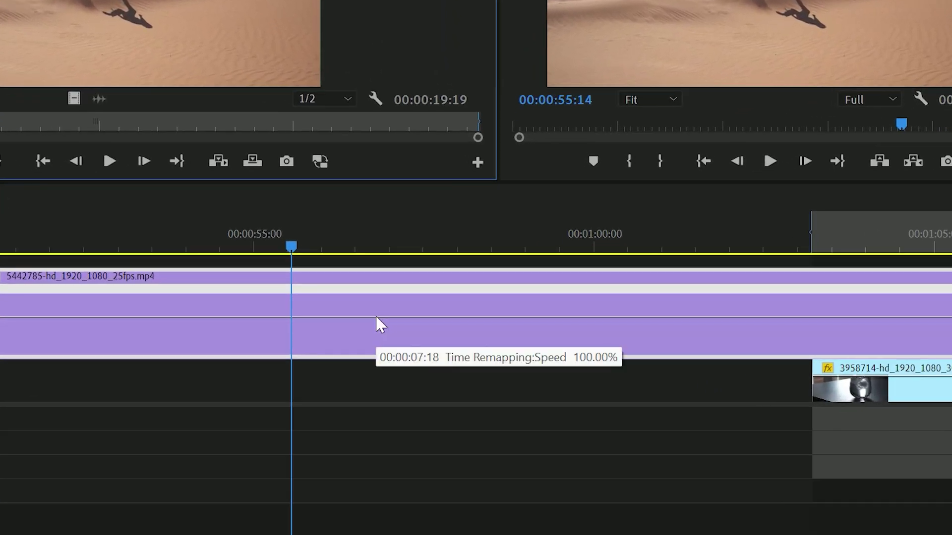
Step: Add two speed keyframes to the desert clip and drag the section between them to 65%
left_click(369, 317, "ctrl")
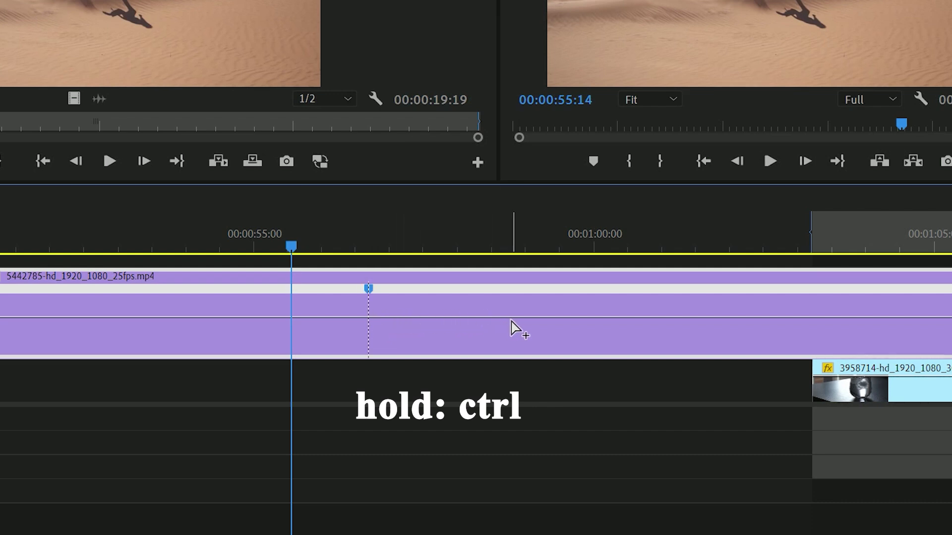
left_click(532, 319, "ctrl")
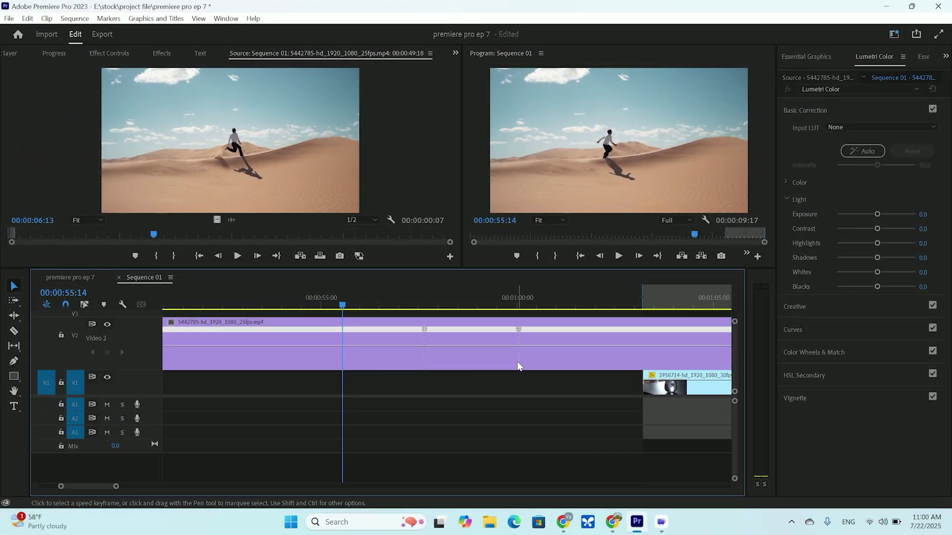
left_click_drag(476, 346, 476, 351)
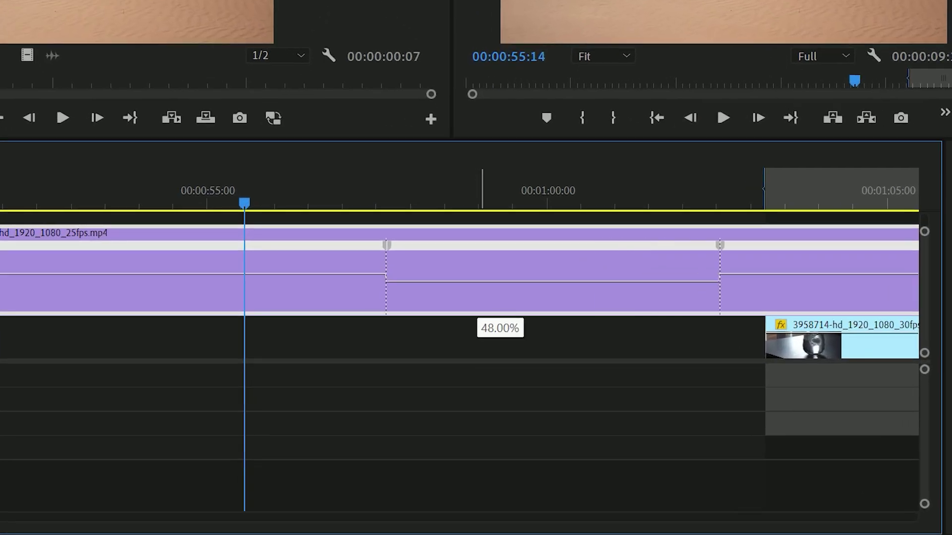
mouse_move(475, 283)
left_mouse_down()
mouse_move(475, 261)
mouse_move(476, 273)
left_mouse_up()
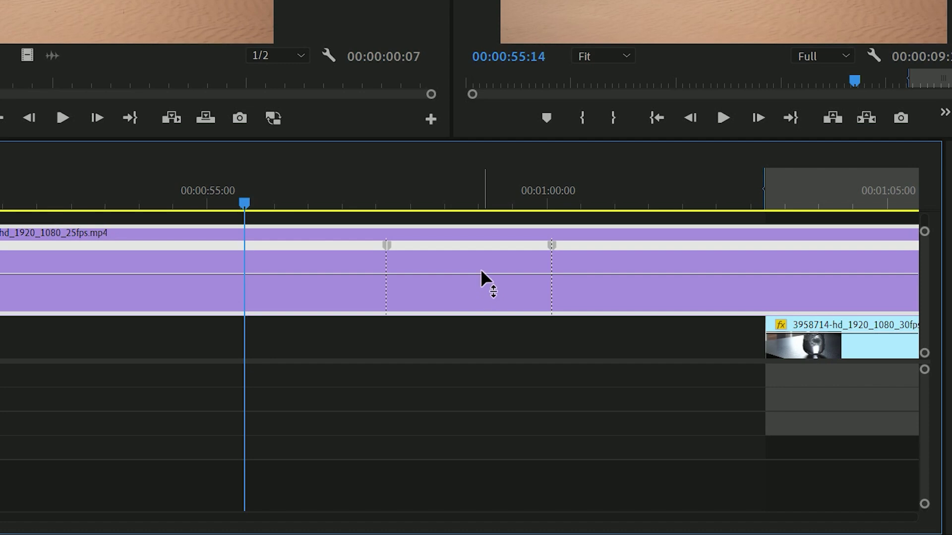
left_click_drag(481, 268, 496, 281)
Step: Fix the middle section at 65% and play back the desert clip from about 00:00:57
left_click_drag(502, 349, 502, 347)
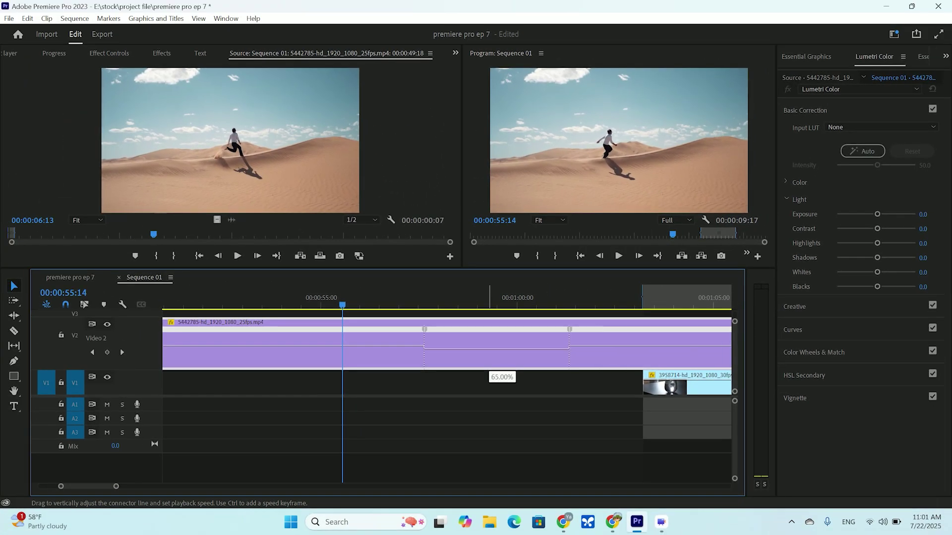
left_click(422, 306)
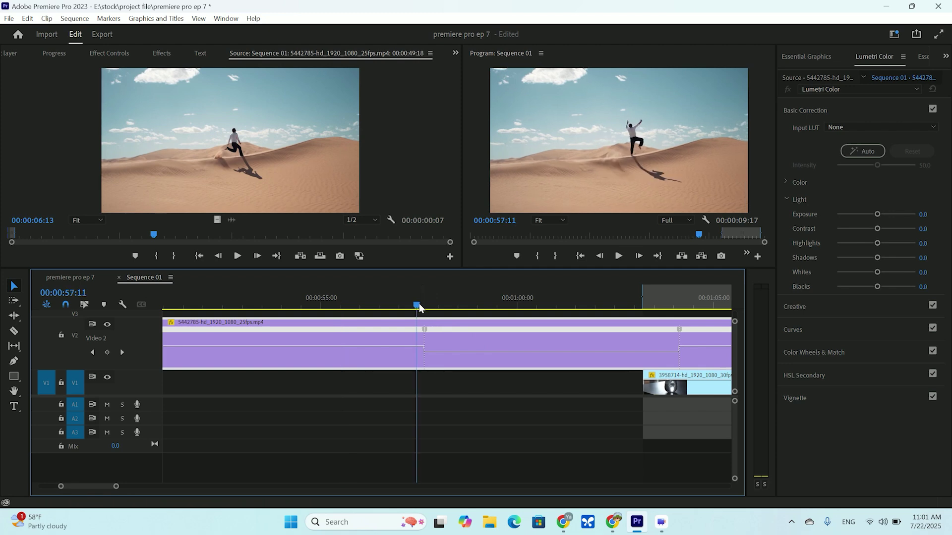
key("space")
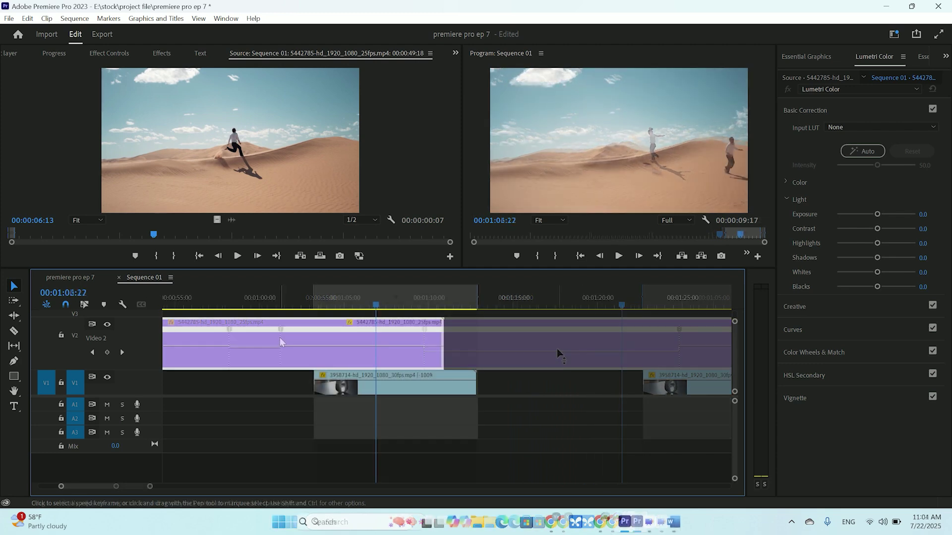
Step: Split both speed keyframes into gradual ramps, keep the middle at 65%, and replay from 00:00:55
left_click_drag(281, 342, 290, 338)
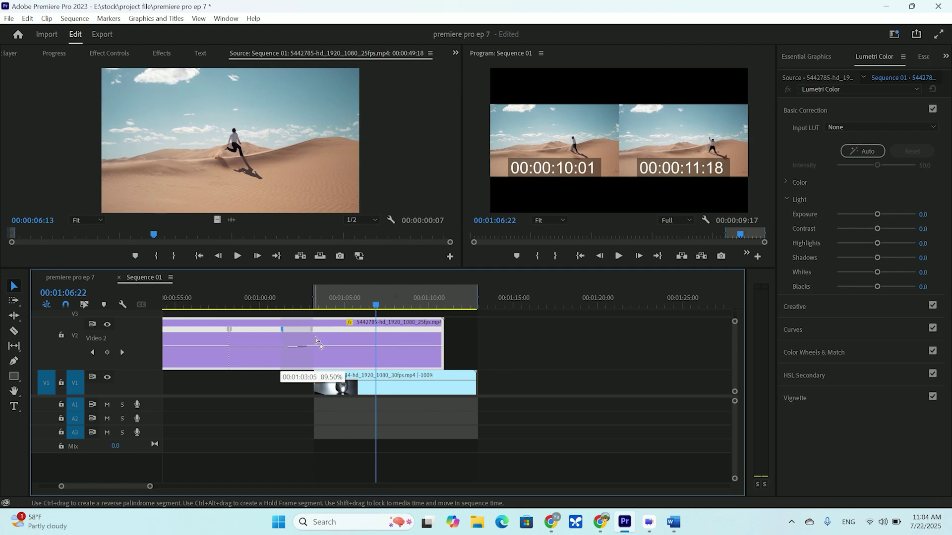
mouse_move(334, 342)
left_mouse_down()
mouse_move(307, 335)
mouse_move(326, 339)
left_mouse_up()
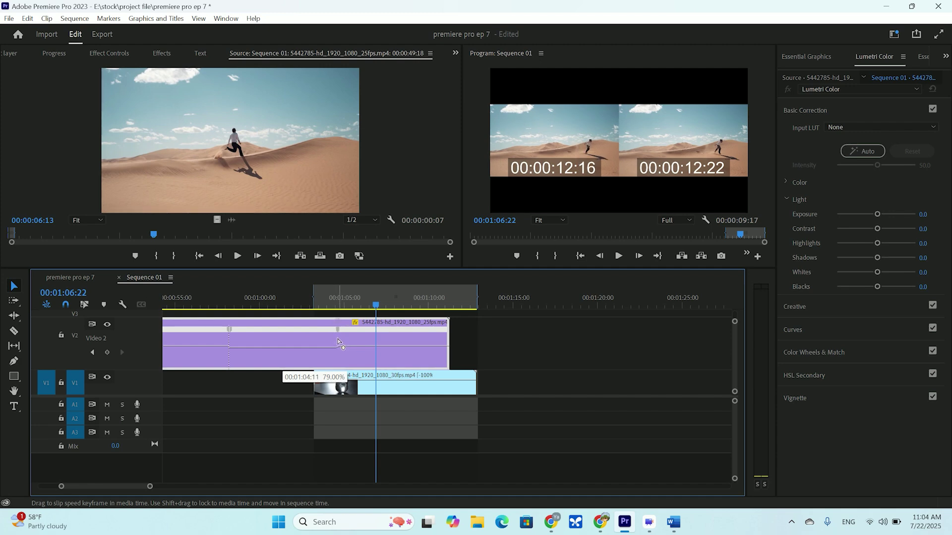
left_click_drag(338, 341, 338, 341)
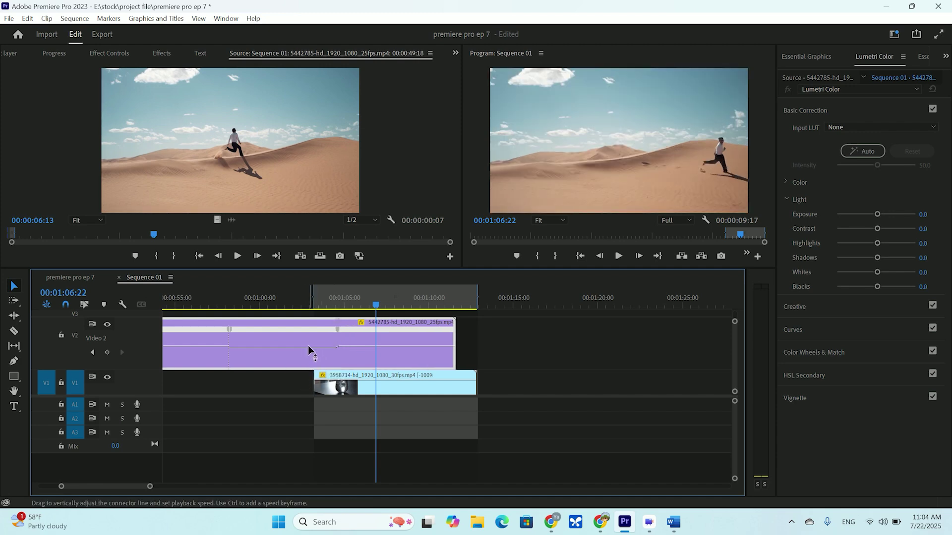
left_click_drag(306, 347, 307, 350)
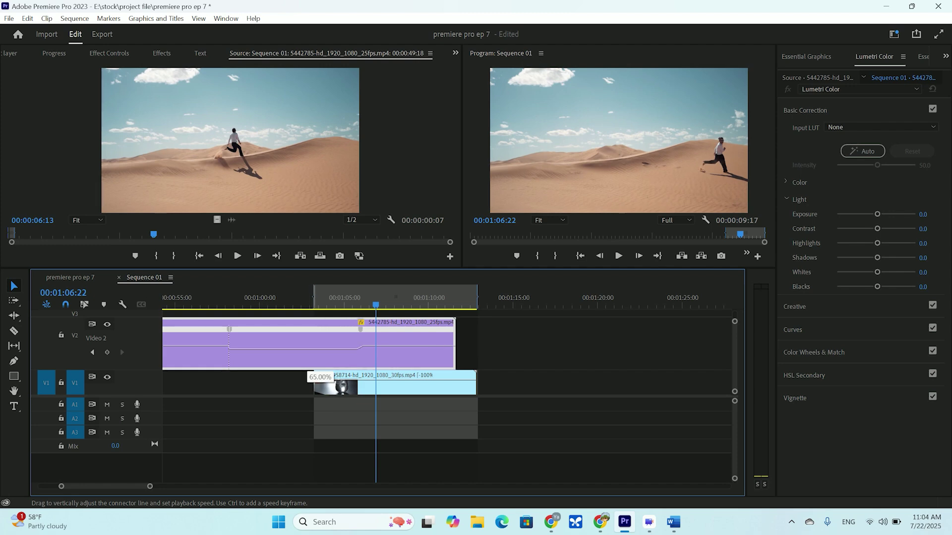
left_click_drag(306, 353, 306, 353)
left_click_drag(234, 333, 218, 341)
scroll(251, 368, "up", 5)
left_click(430, 299)
key("space")
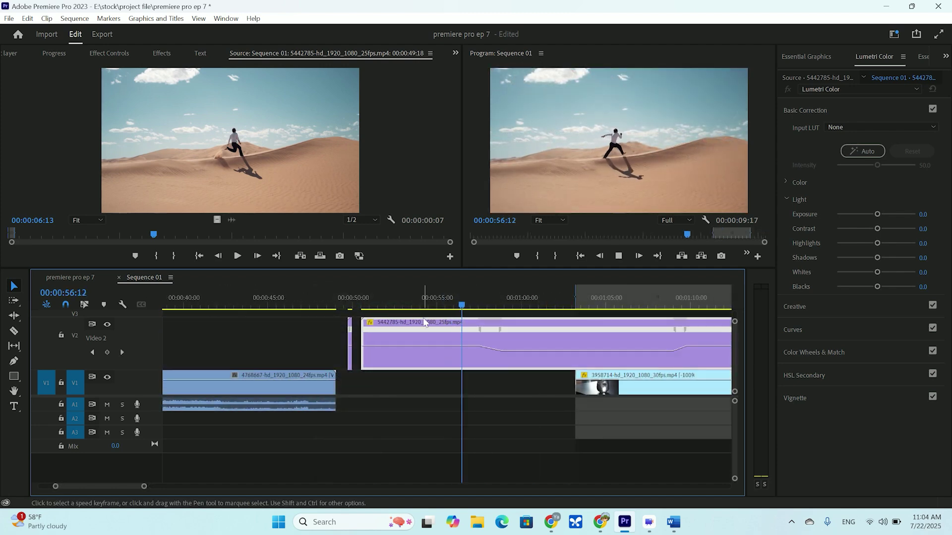
scroll(558, 329, "down", 3)
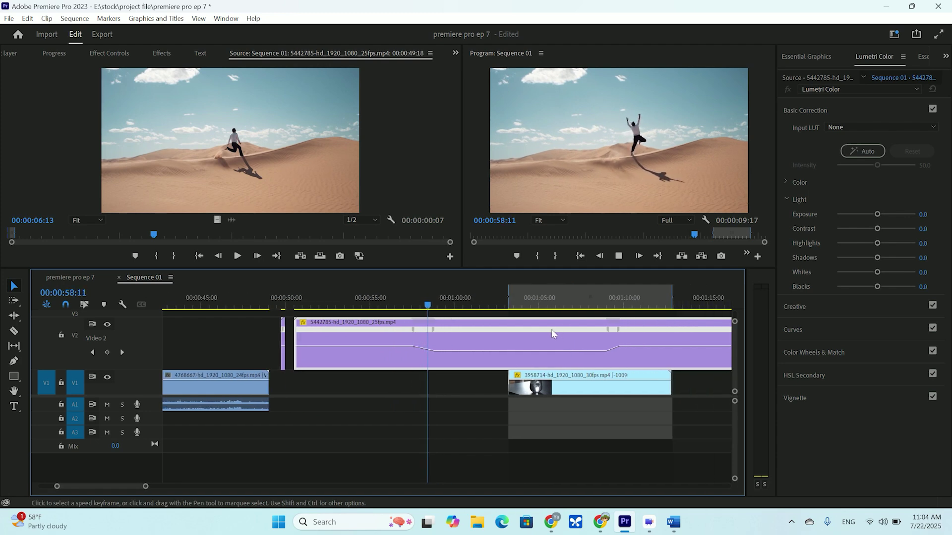